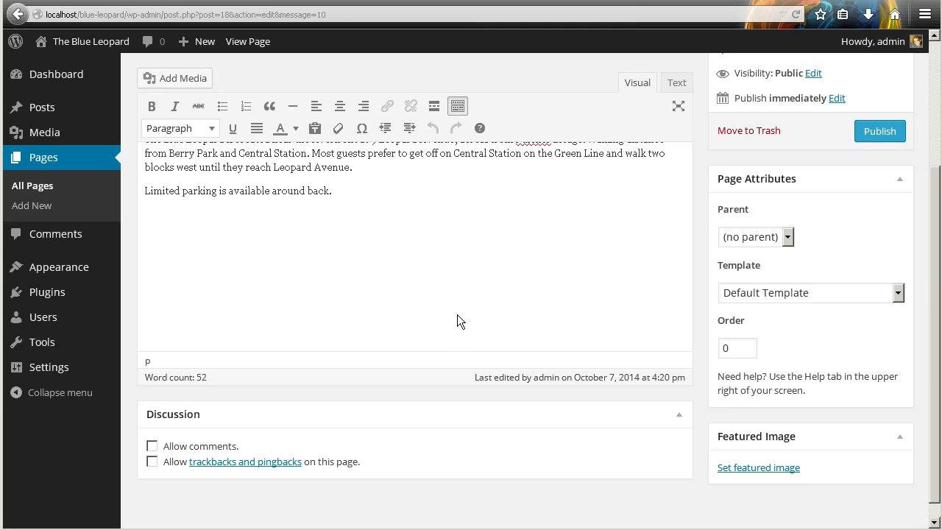
Preview the Location & Hours page draft and open the Widgets screen from the link in its empty sidebar
{"action": "scroll", "coordinate": [392, 380], "scroll_direction": "up", "scroll_amount": 4}
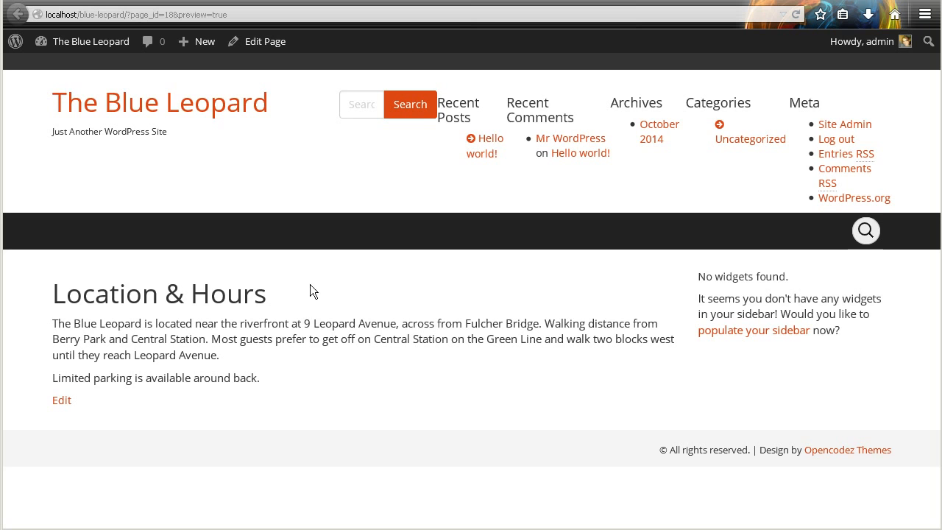
{"action": "left_click", "coordinate": [786, 330]}
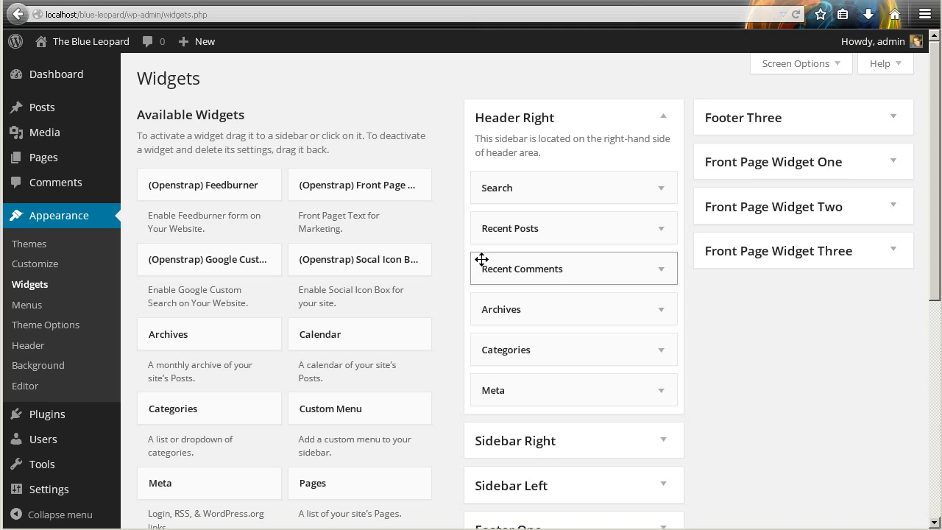
Visit the site's front page and return from there to the Widgets screen
{"action": "left_click", "coordinate": [77, 50]}
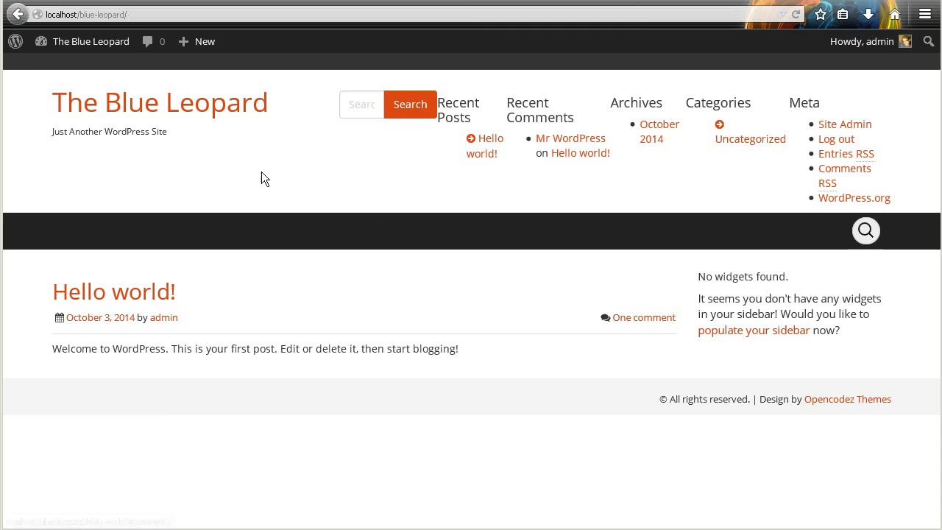
{"action": "mouse_move", "coordinate": [88, 41]}
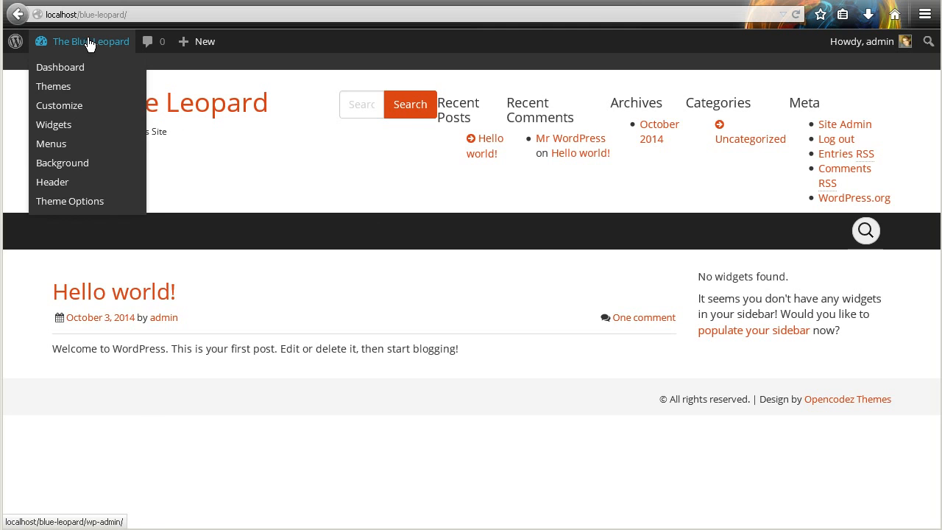
{"action": "left_click", "coordinate": [53, 126]}
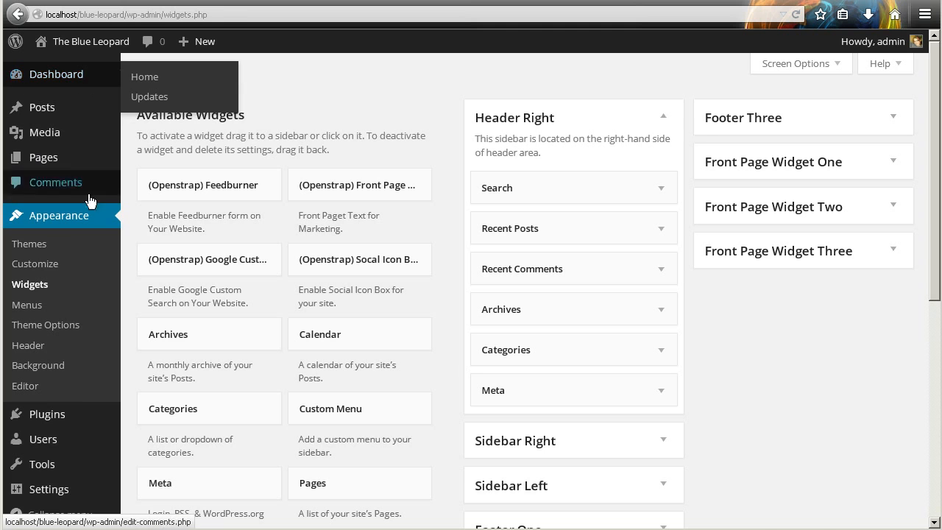
{"action": "mouse_move", "coordinate": [62, 409]}
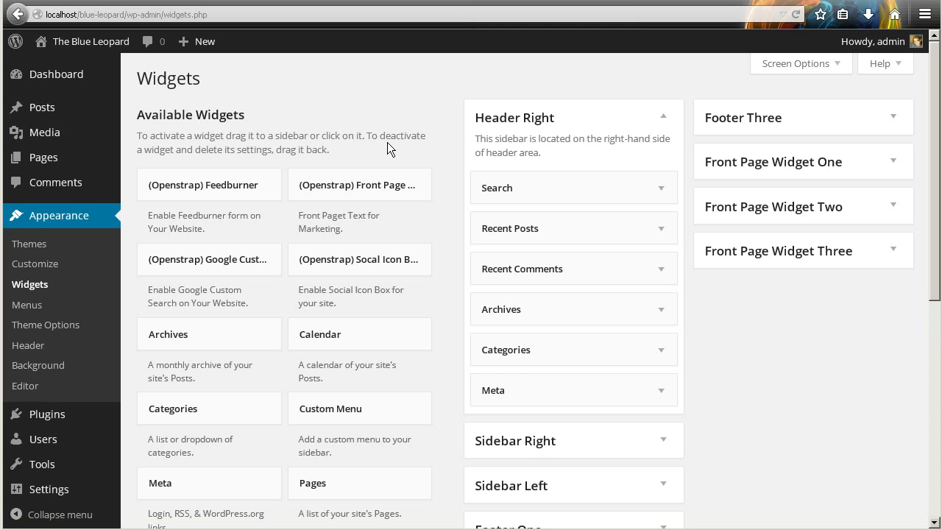
Examine the available widgets, the inactive widgets section and the widget areas, and collapse the Header Right area
{"action": "scroll", "coordinate": [388, 148], "scroll_direction": "down", "scroll_amount": 2}
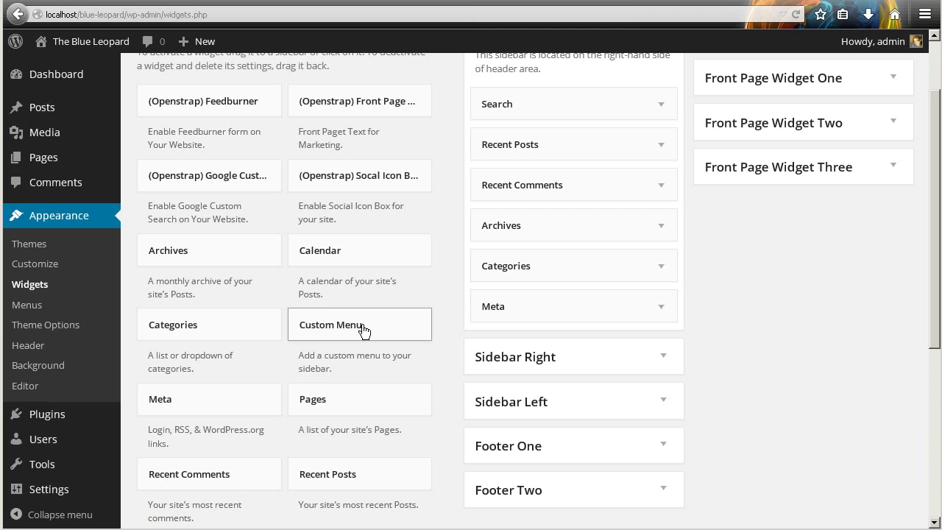
{"action": "scroll", "coordinate": [432, 389], "scroll_direction": "down", "scroll_amount": 3}
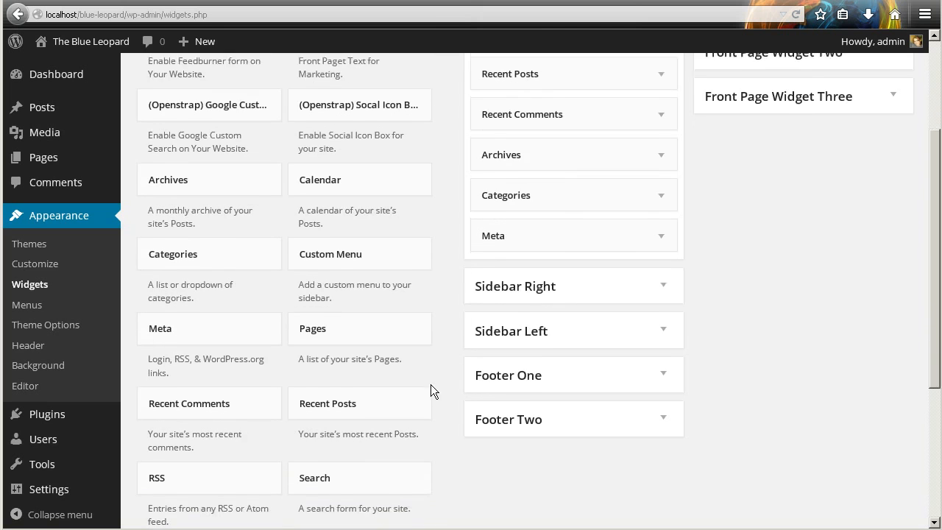
{"action": "scroll", "coordinate": [432, 389], "scroll_direction": "down", "scroll_amount": 3}
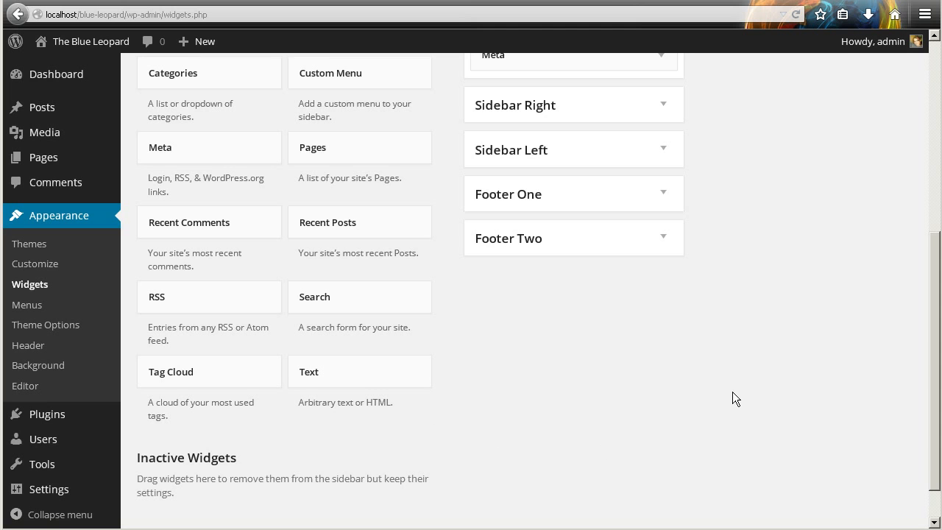
{"action": "scroll", "coordinate": [735, 398], "scroll_direction": "up", "scroll_amount": 8}
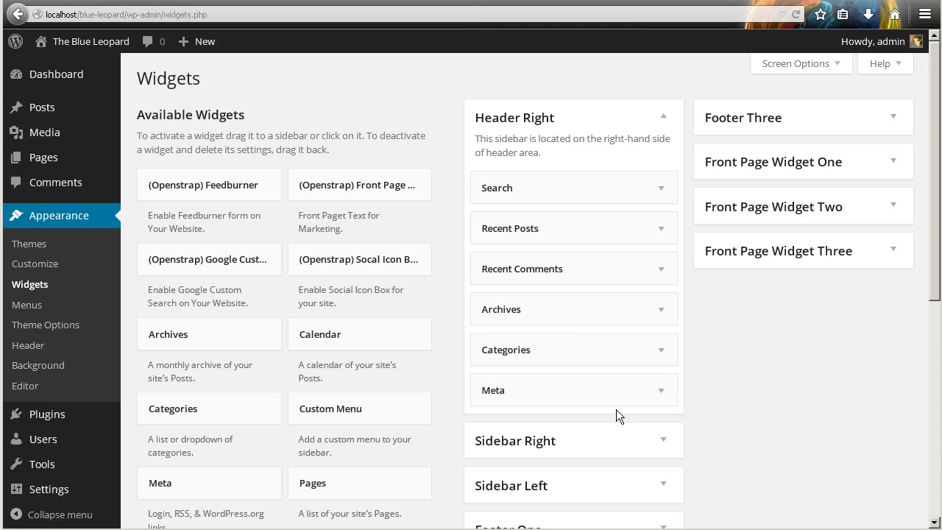
{"action": "left_click", "coordinate": [662, 117]}
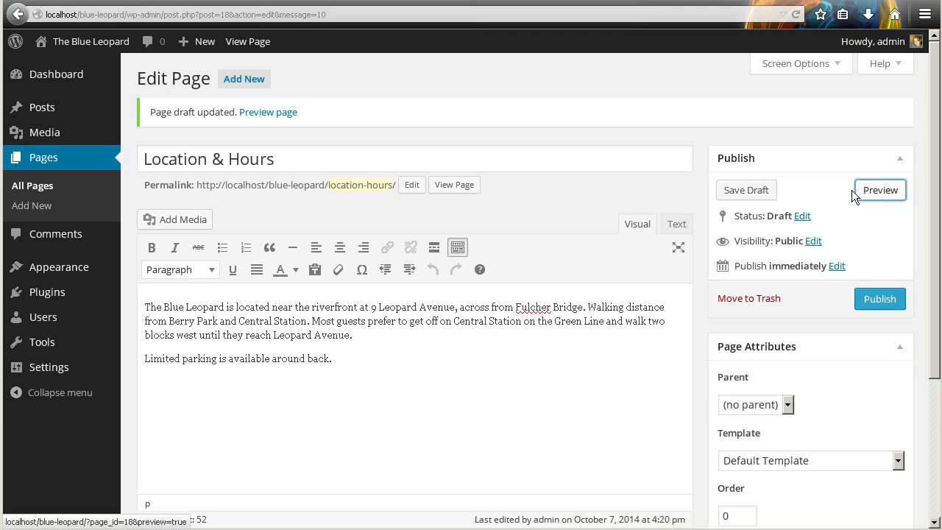
Reopen the Widgets screen from the sidebar link in the Location & Hours preview and leave only the Sidebar Right area expanded
{"action": "left_click", "coordinate": [882, 195]}
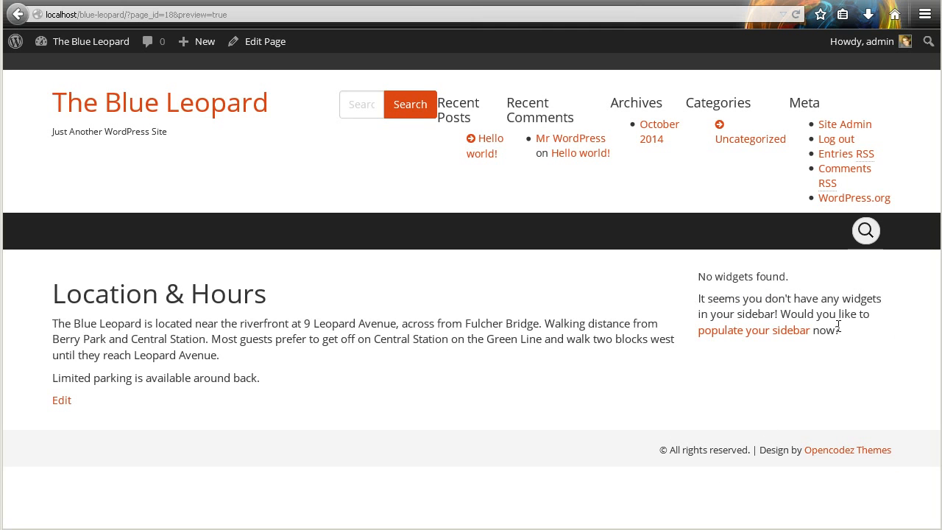
{"action": "left_click", "coordinate": [736, 331]}
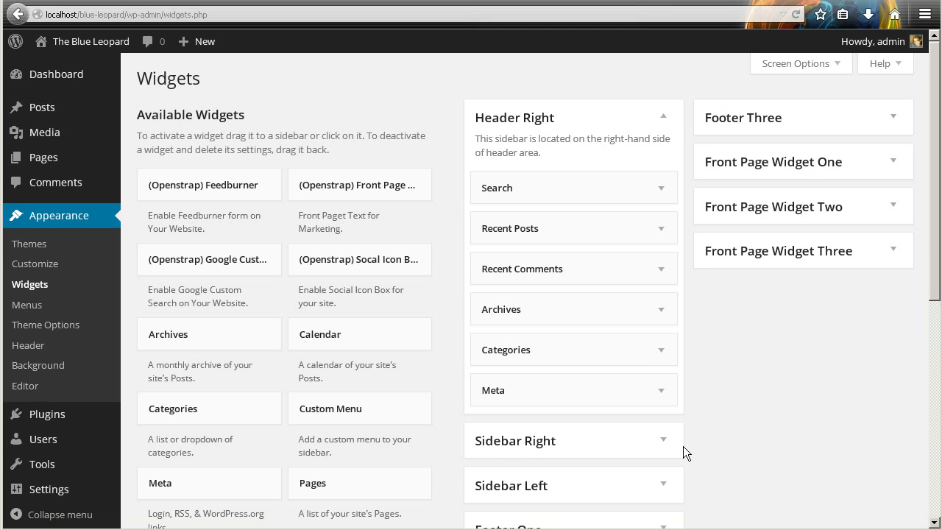
{"action": "left_click", "coordinate": [660, 118]}
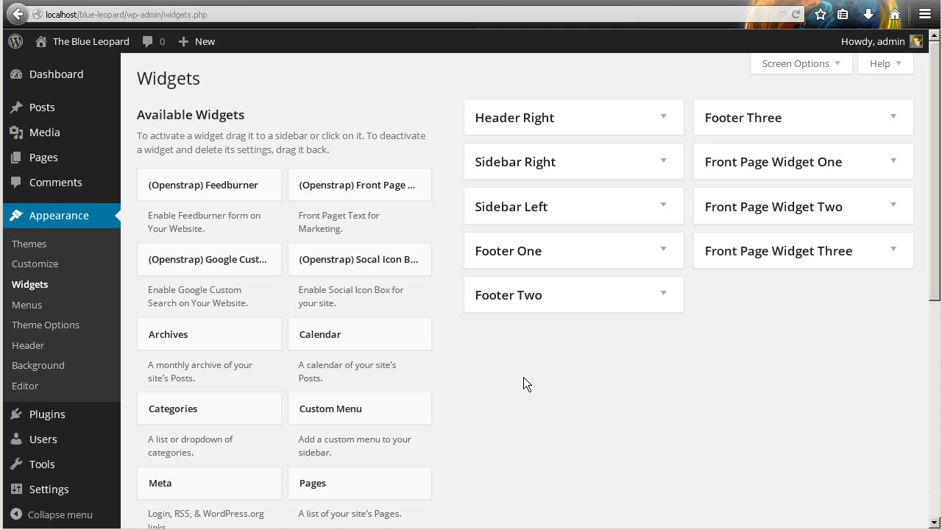
{"action": "left_click", "coordinate": [666, 168]}
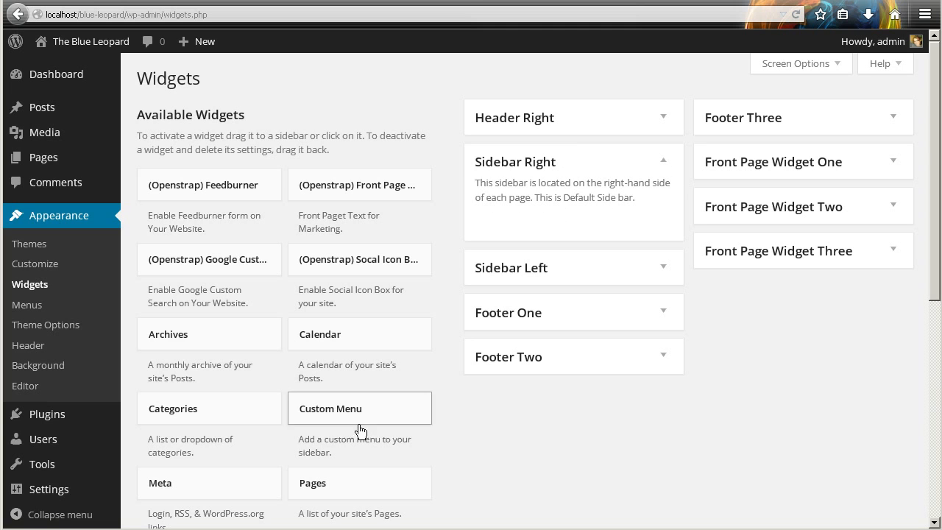
Add a Text widget to the Sidebar Right area
{"action": "scroll", "coordinate": [360, 432], "scroll_direction": "down", "scroll_amount": 2}
{"action": "scroll", "coordinate": [363, 434], "scroll_direction": "down", "scroll_amount": 6}
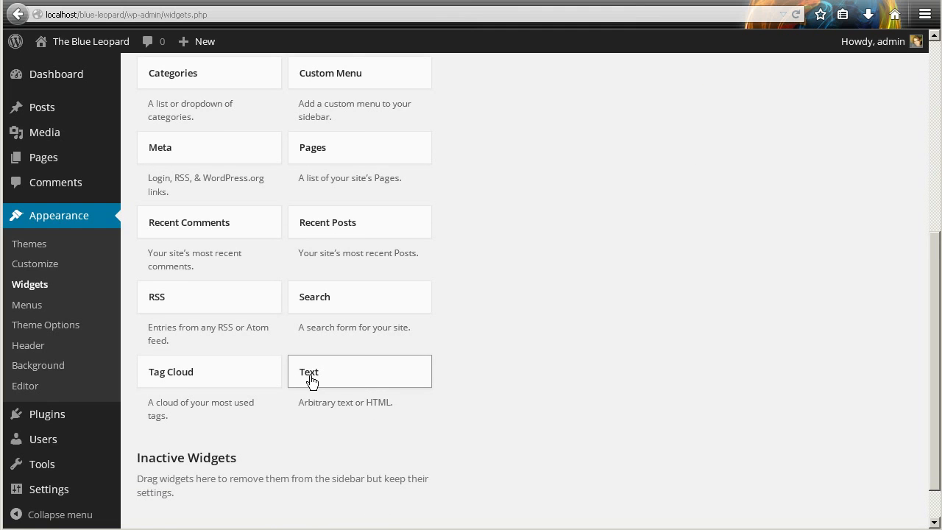
{"action": "left_click_drag", "start_coordinate": [307, 381], "coordinate": [544, 84]}
{"action": "left_click_drag", "start_coordinate": [533, 156], "coordinate": [527, 233]}
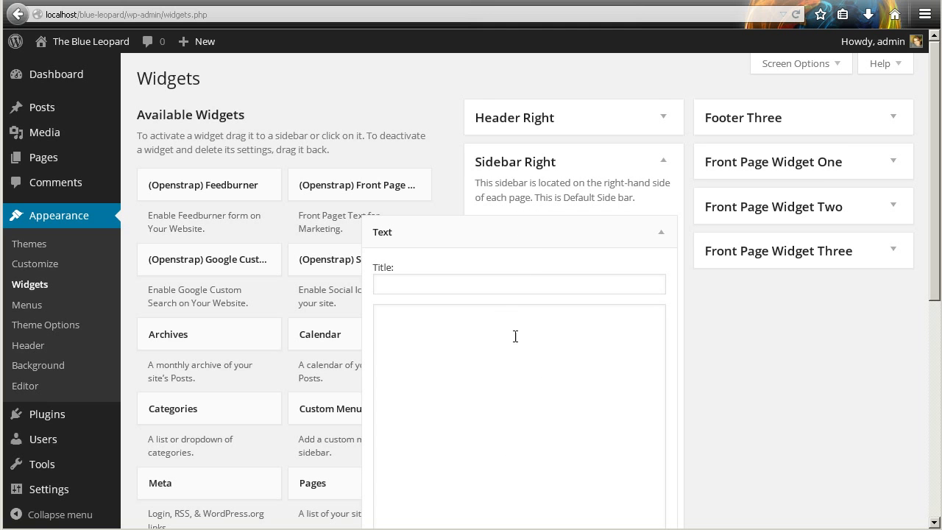
Title the new text widget in Sidebar Right "Hours"
{"action": "scroll", "coordinate": [504, 379], "scroll_direction": "down", "scroll_amount": 4}
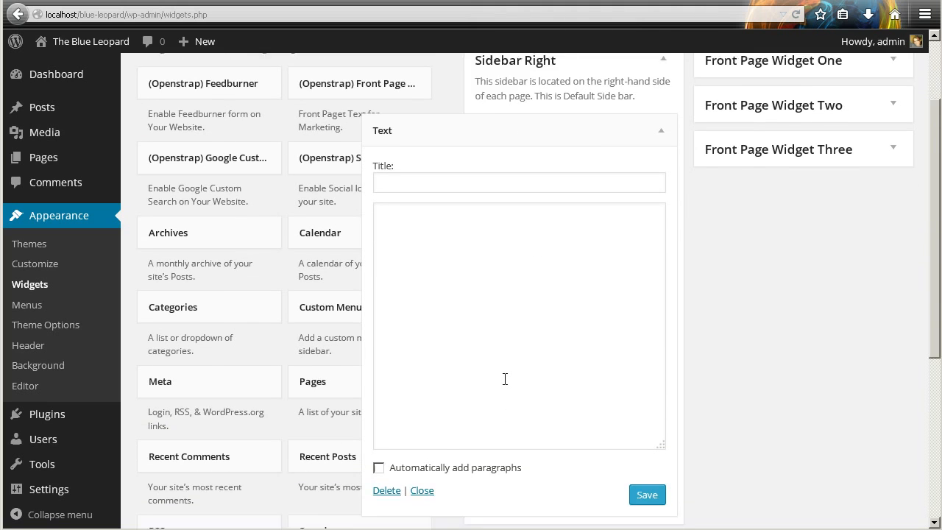
{"action": "scroll", "coordinate": [505, 379], "scroll_direction": "up", "scroll_amount": 2}
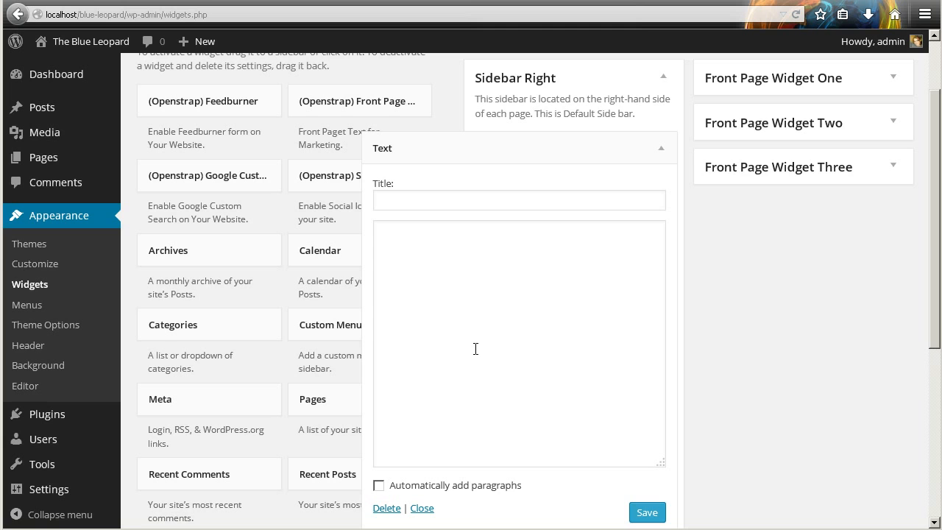
{"action": "left_click", "coordinate": [400, 201]}
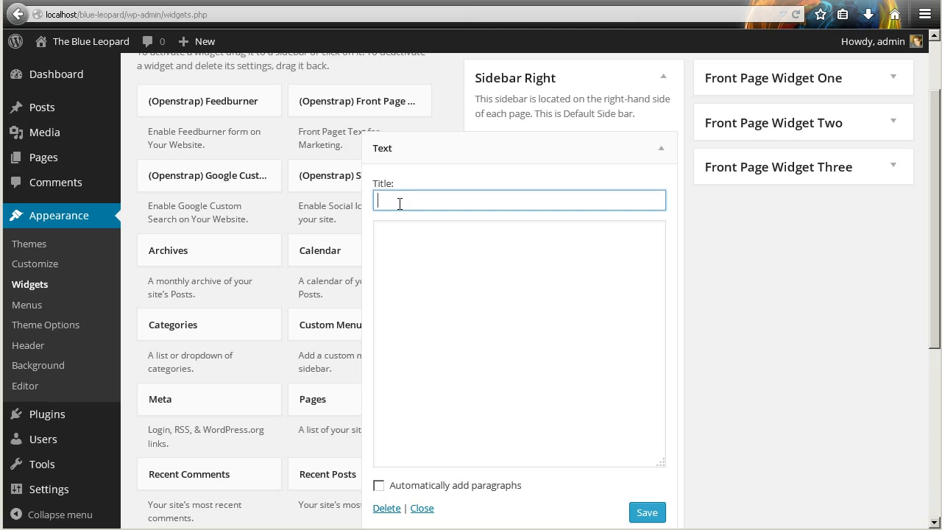
{"action": "type", "text": "Hours"}
Enter one line per day (Monday–Thursday 10 – 2, Friday–Sunday 10 – 4), "Special Notice" and "We will be closed 10.24 for a private party.", and save
{"action": "left_click", "coordinate": [502, 328]}
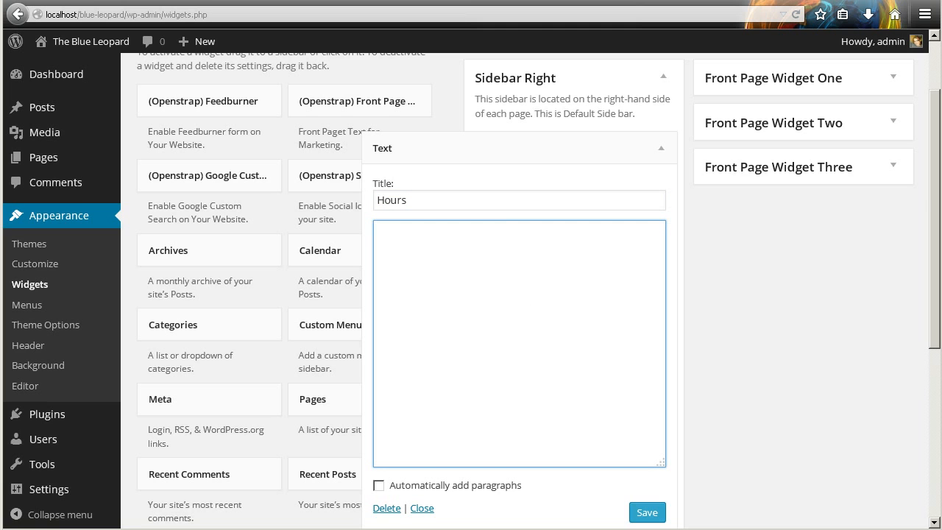
{"action": "key", "text": "alt+Tab"}
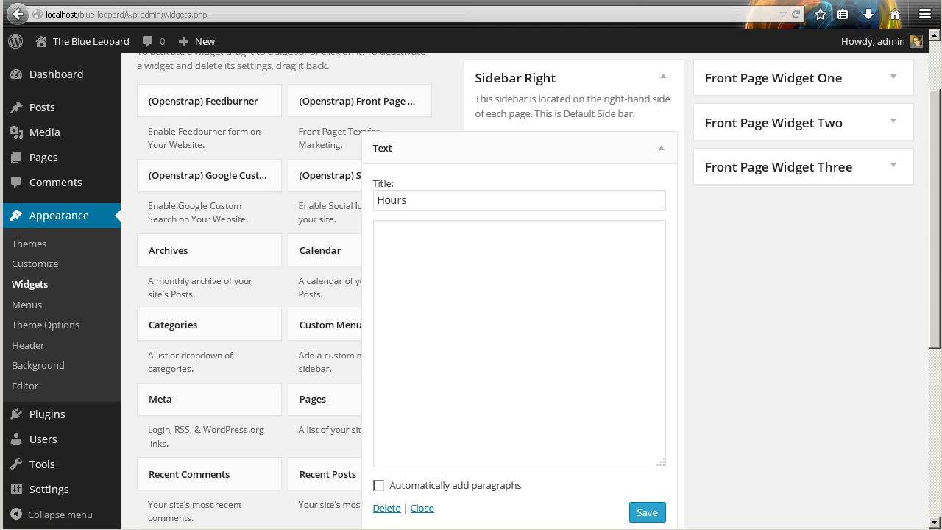
{"action": "left_click", "coordinate": [504, 312]}
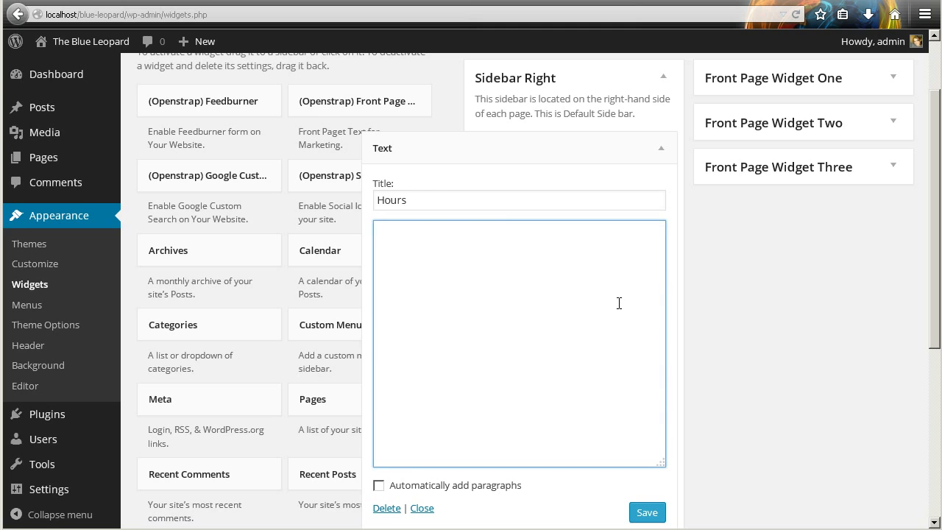
{"action": "type", "text": "Monday 10 – 2 Tuesday 10 – 2 Wednesday 10 – 2 Thursday 10 – 2 Friday 10 – 4 Saturday 10 – 4 Sunday 10 – 4  Special Notice  We will be closed 10.24 for a private party."}
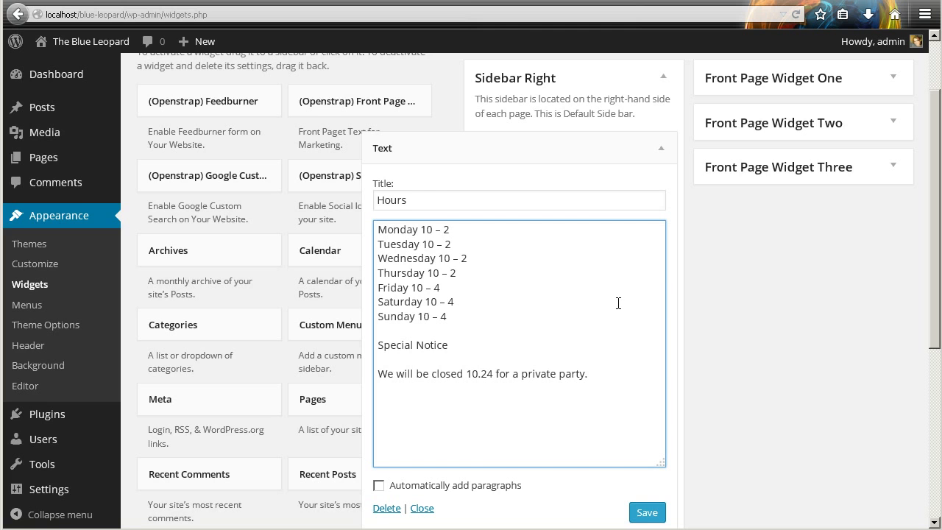
{"action": "left_click", "coordinate": [651, 513]}
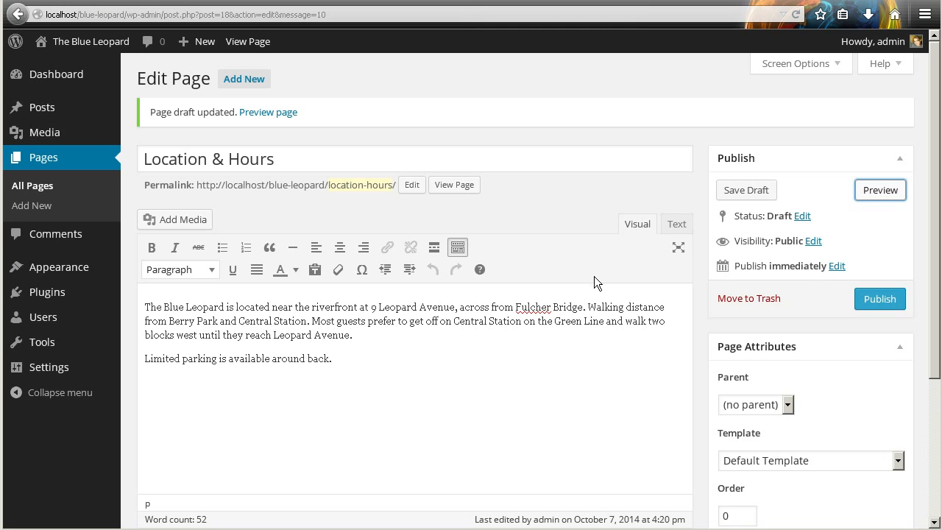
Preview the Location & Hours page and compare the sidebar's line layout with the text in the Hours widget
{"action": "left_click", "coordinate": [873, 193]}
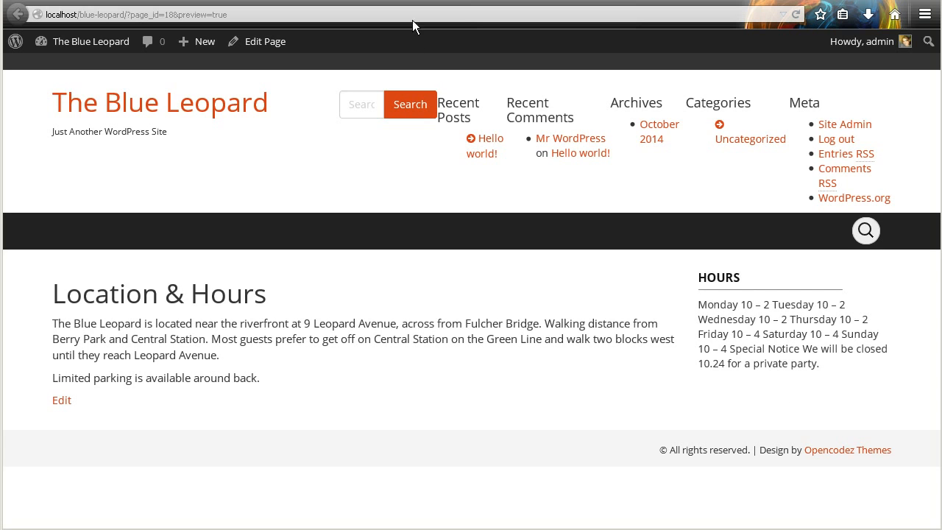
{"action": "left_click", "coordinate": [405, 1]}
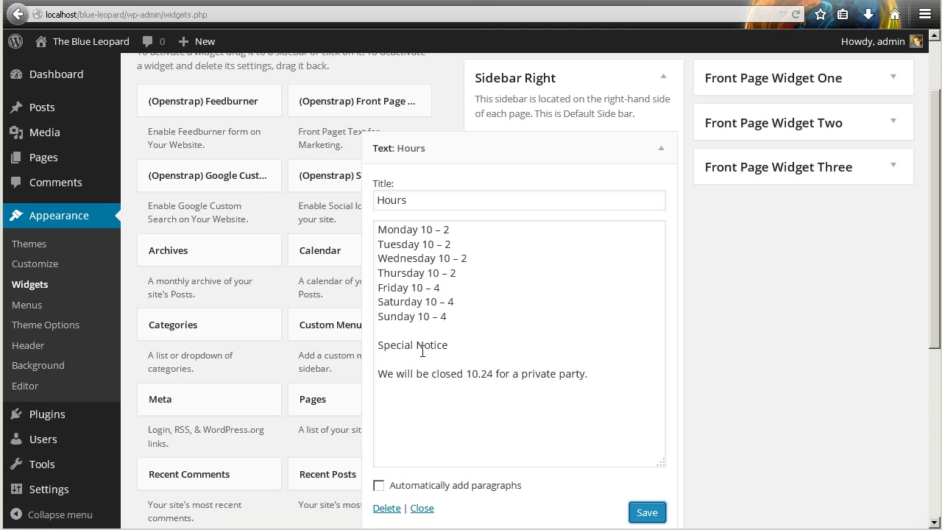
{"action": "left_click", "coordinate": [574, 0]}
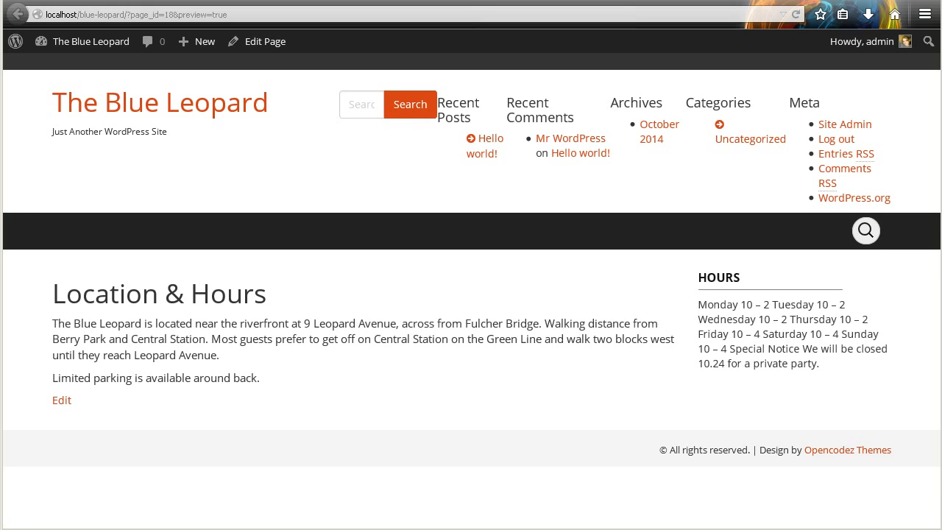
Enable "Automatically add paragraphs" for the Hours widget, save it and check the page preview
{"action": "left_click", "coordinate": [382, 1]}
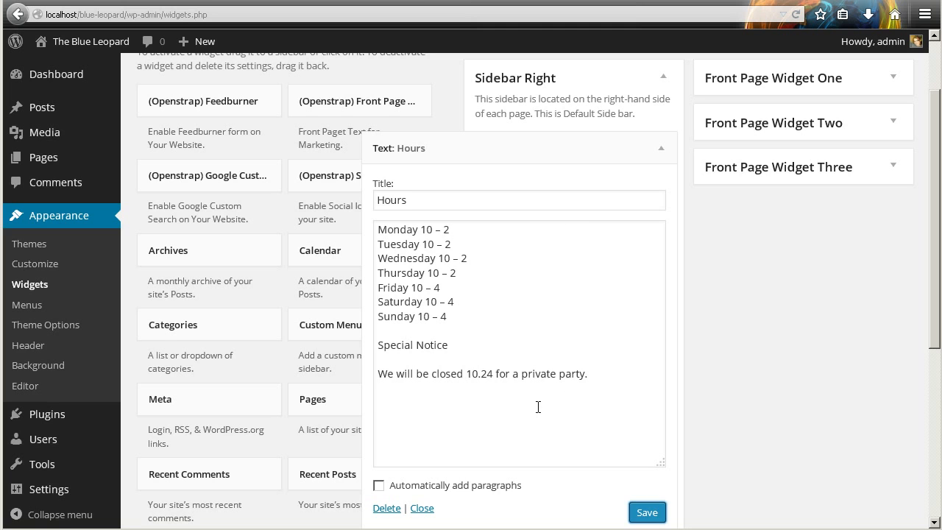
{"action": "left_click", "coordinate": [390, 489]}
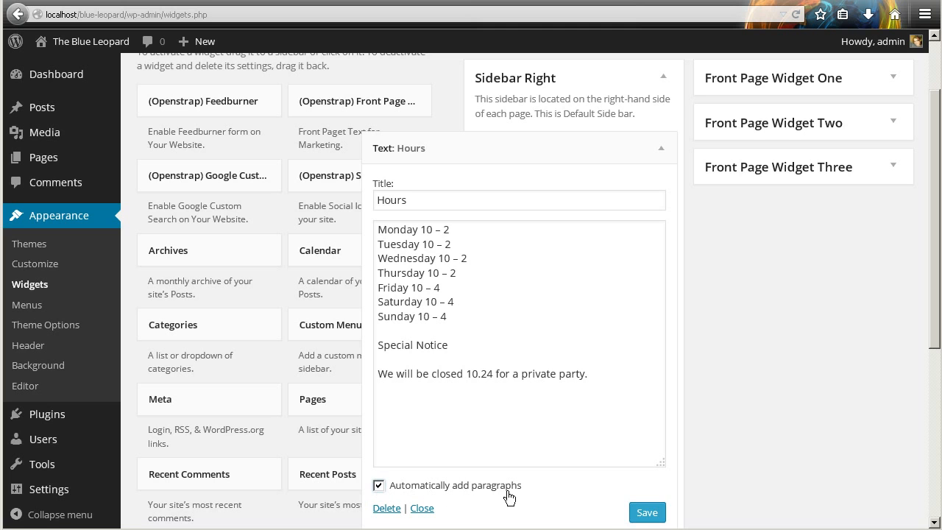
{"action": "left_click", "coordinate": [648, 515]}
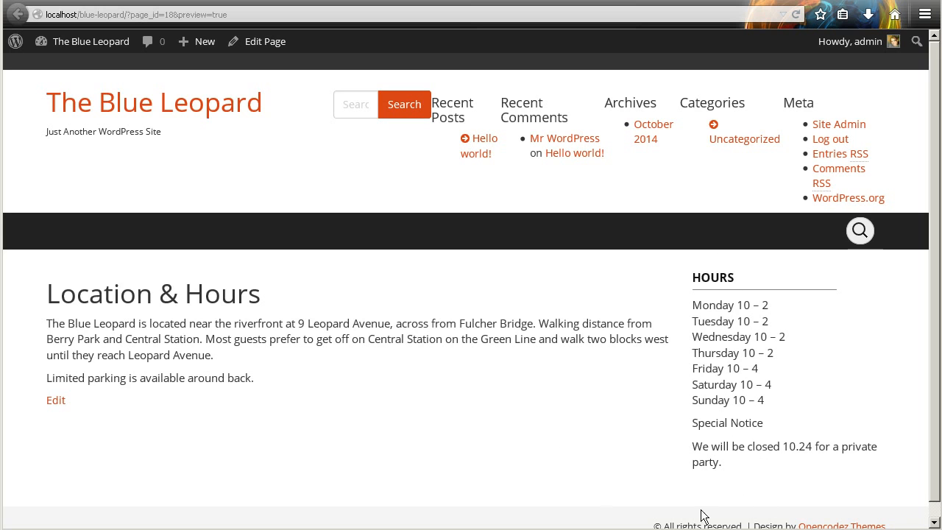
Place the text cursor before "Special Notice" in the Hours widget and check the heading formats offered in the page editor
{"action": "left_click", "coordinate": [346, 0]}
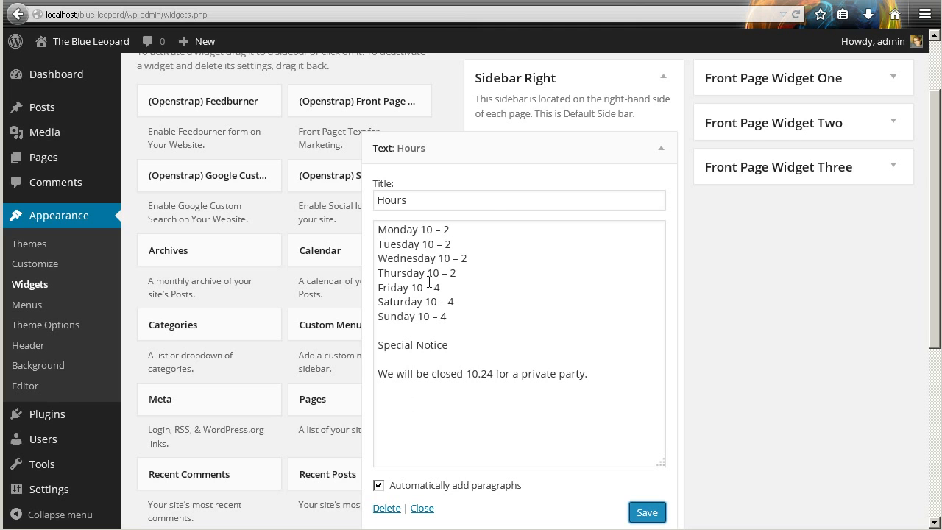
{"action": "left_click", "coordinate": [380, 349]}
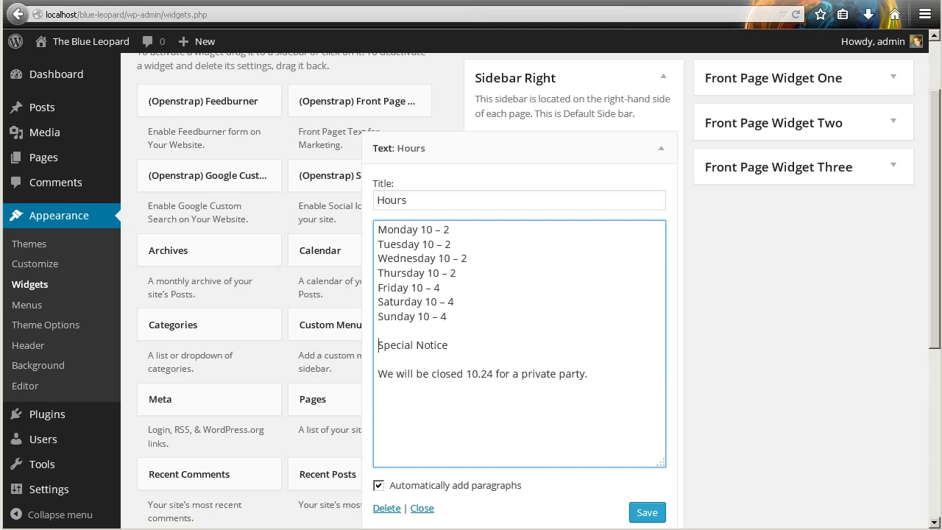
{"action": "left_click", "coordinate": [105, 1]}
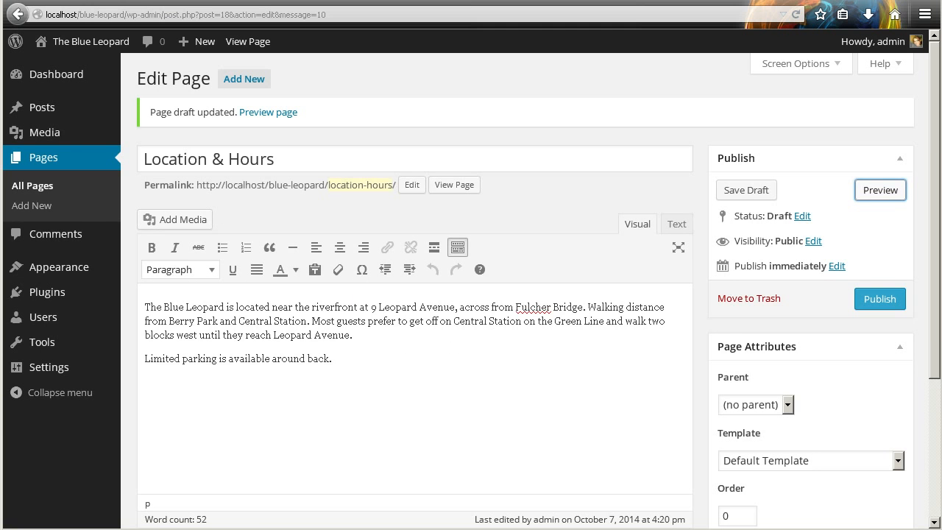
{"action": "left_click", "coordinate": [203, 276]}
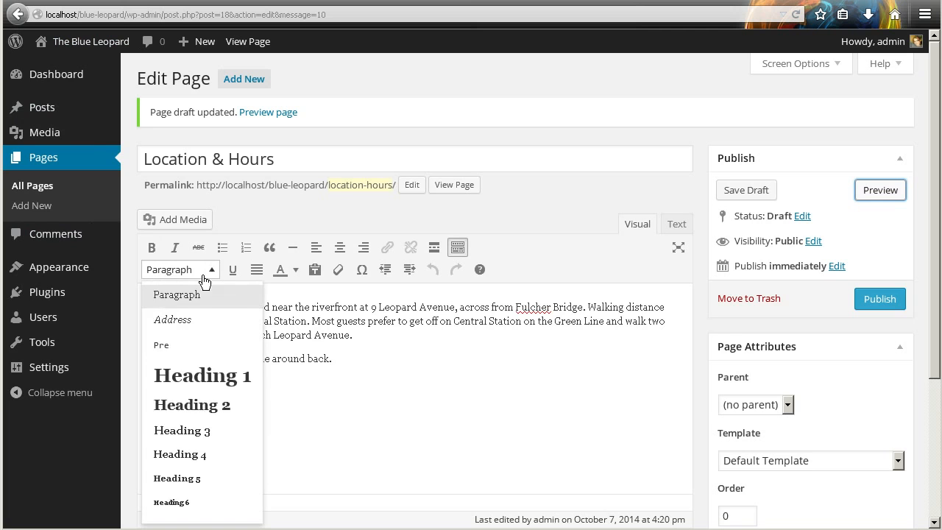
{"action": "left_click", "coordinate": [326, 359]}
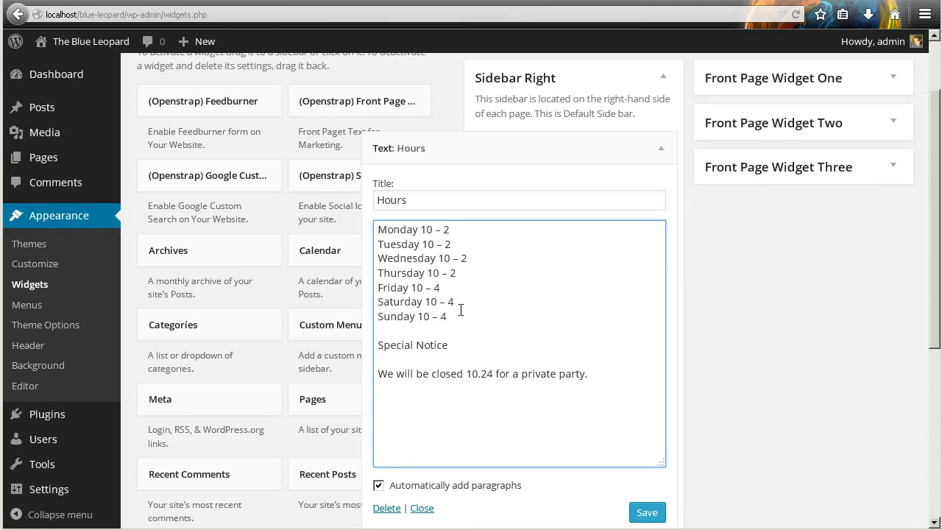
Wrap "Special Notice" in <h2> and </h2> tags, save the Hours widget and reload the page preview
{"action": "type", "text": "<h2>"}
{"action": "left_click", "coordinate": [479, 347]}
{"action": "type", "text": "</h2>"}
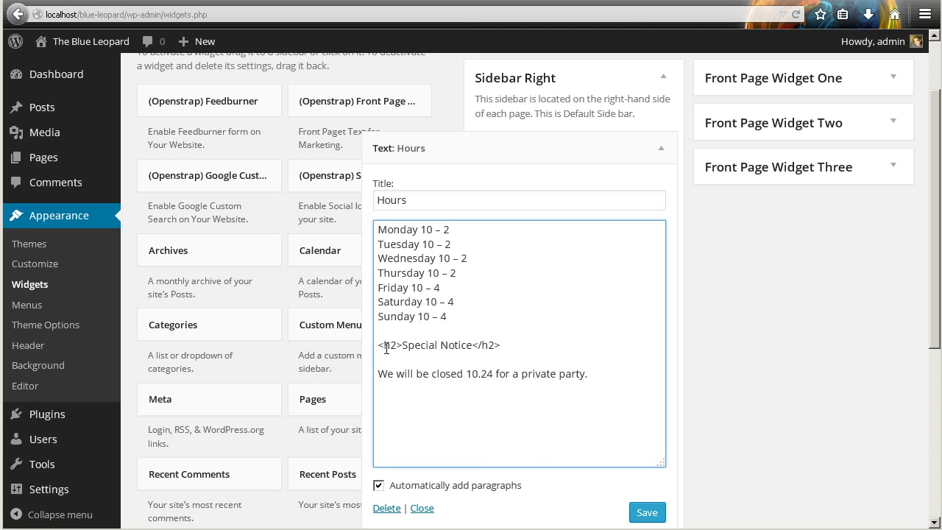
{"action": "left_click", "coordinate": [649, 513]}
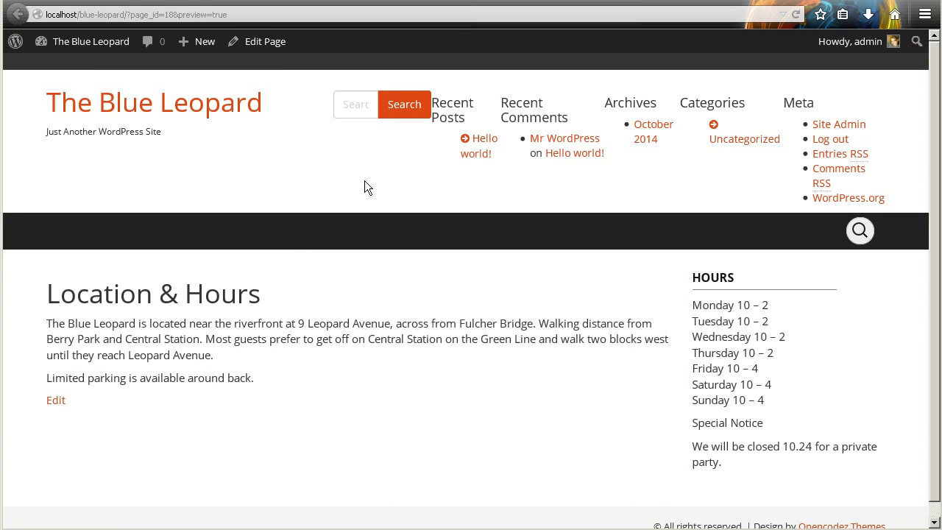
{"action": "key", "text": "F5"}
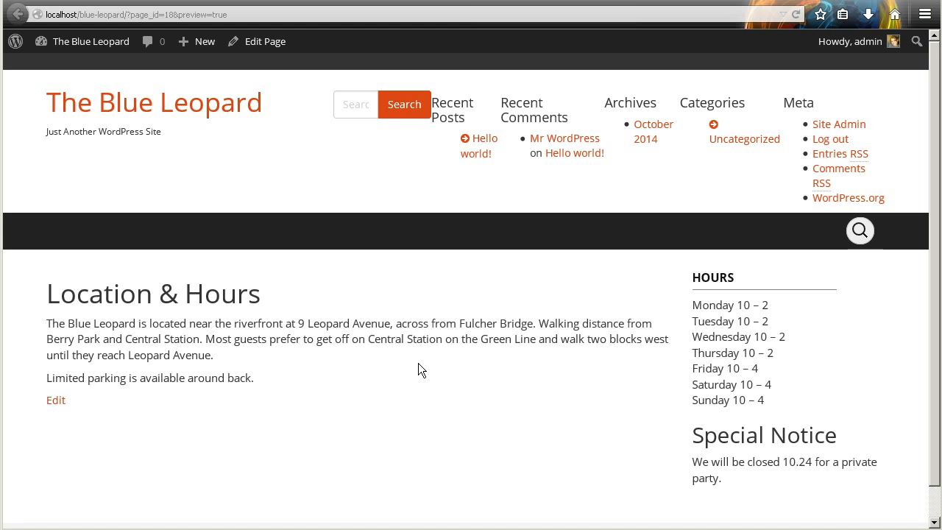